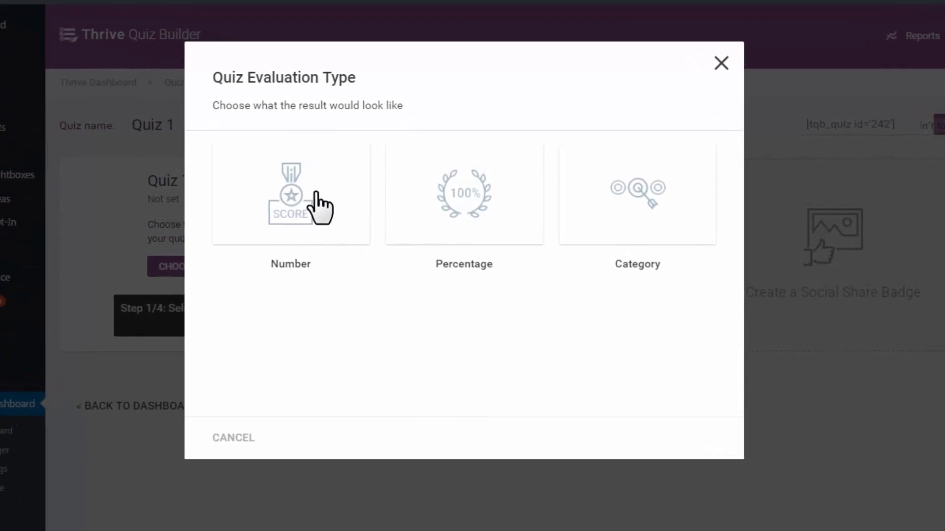
Step: Set the quiz's evaluation type to Number and apply the Light Blue Quiz style
click(324, 213)
click(683, 447)
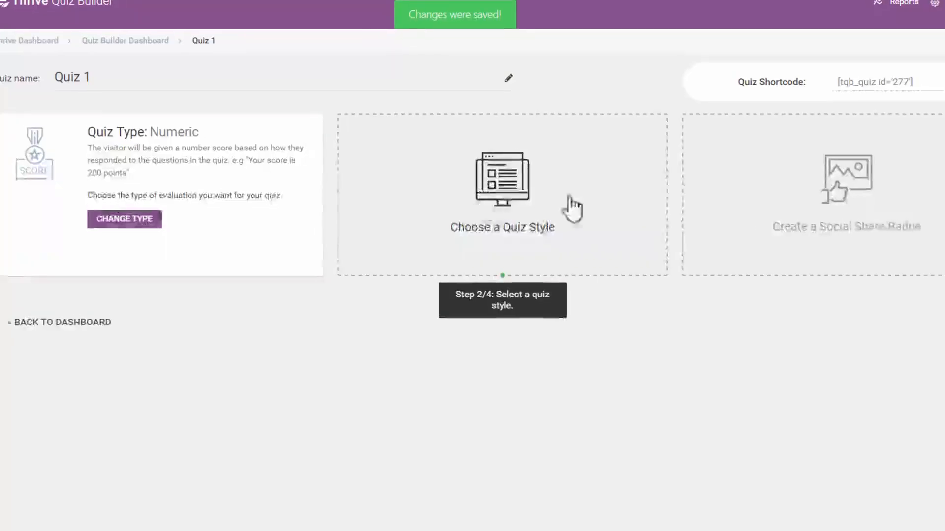
click(504, 211)
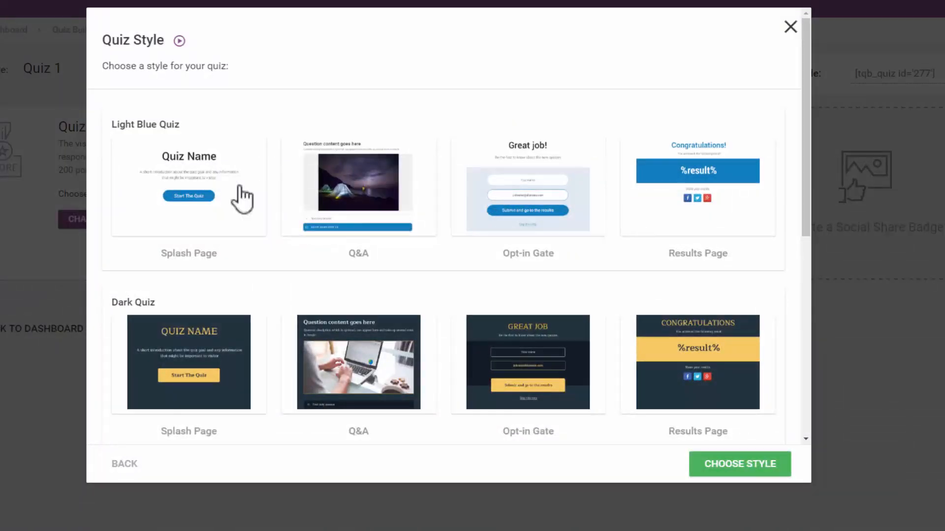
click(497, 217)
click(756, 474)
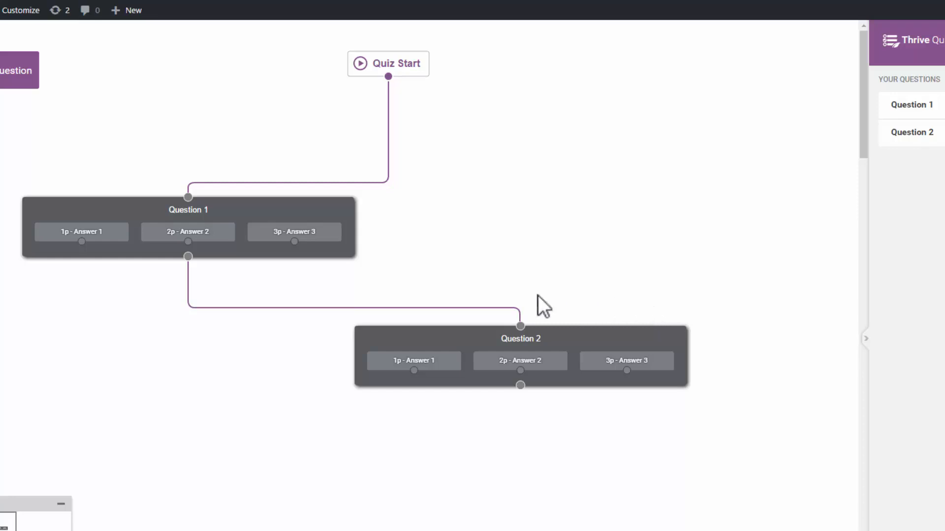
Step: Review the answers and points assigned in Question 1 and Question 2
mouse_move(127, 230)
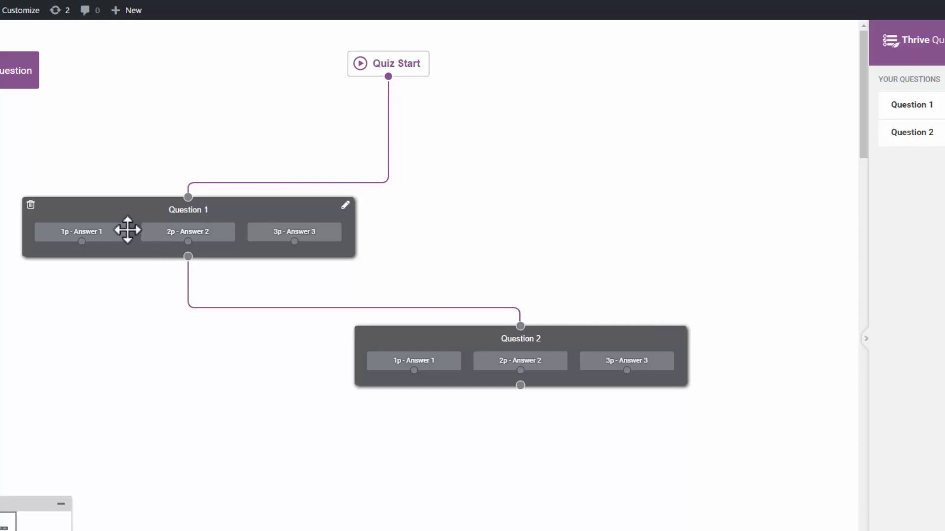
click(347, 206)
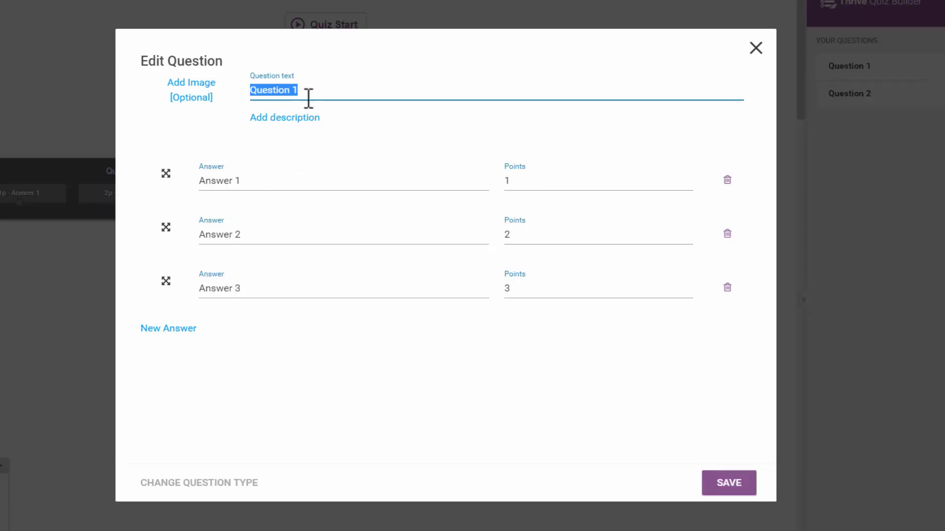
click(42, 358)
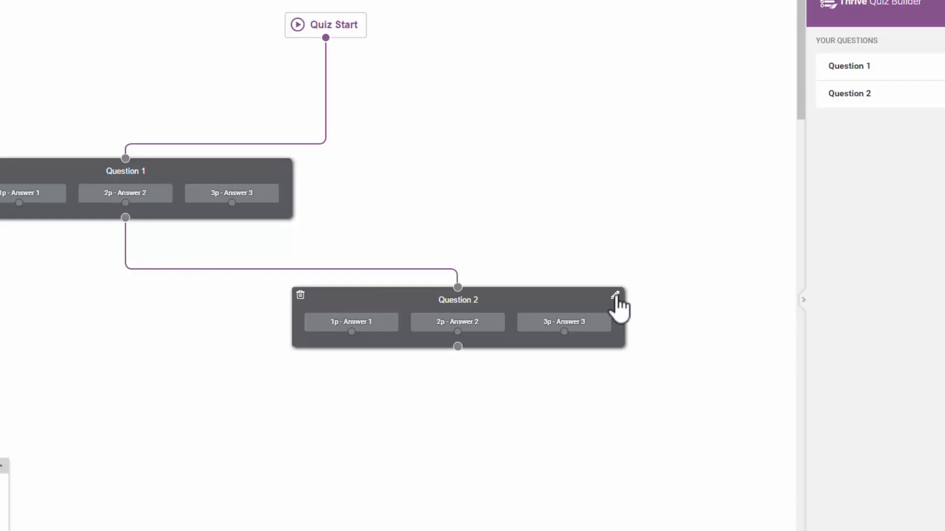
click(616, 296)
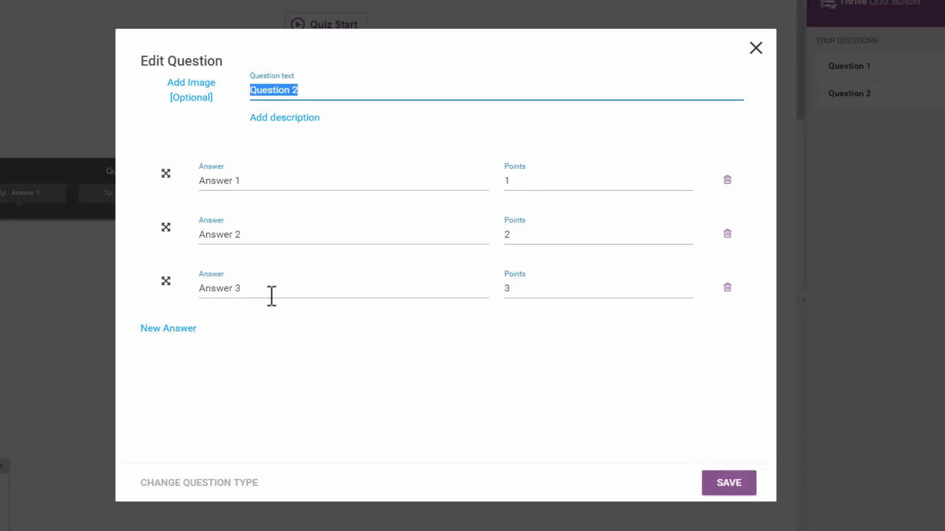
click(35, 246)
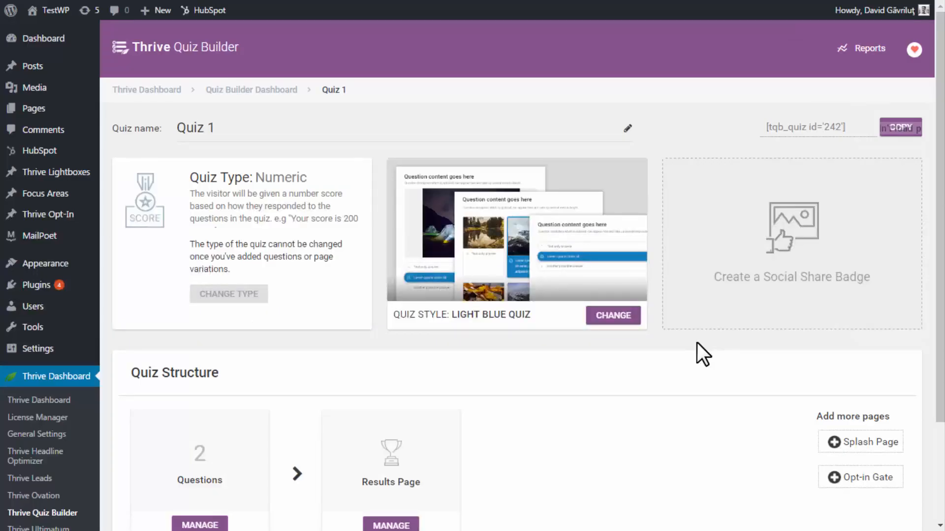
Step: Edit the design of the quiz's Results Page and apply the Results Neutral template
scroll(689, 291, down, 3)
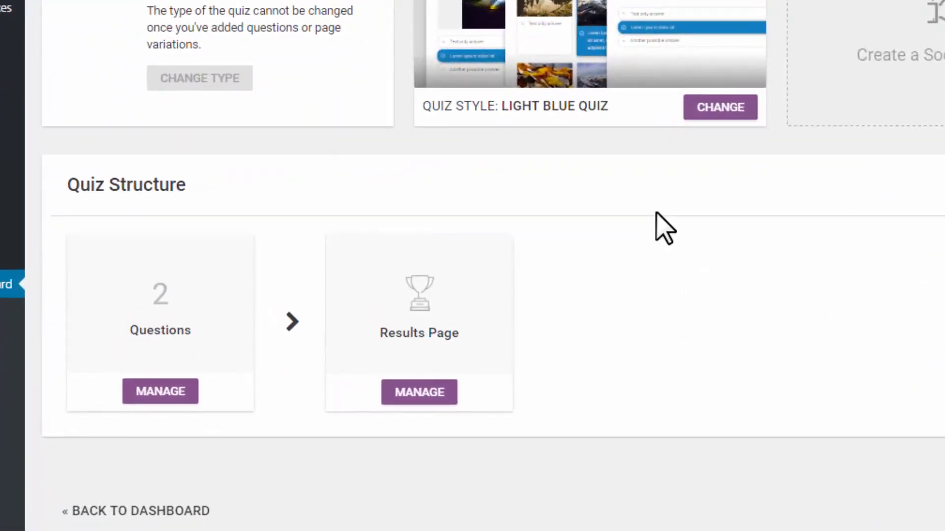
click(427, 392)
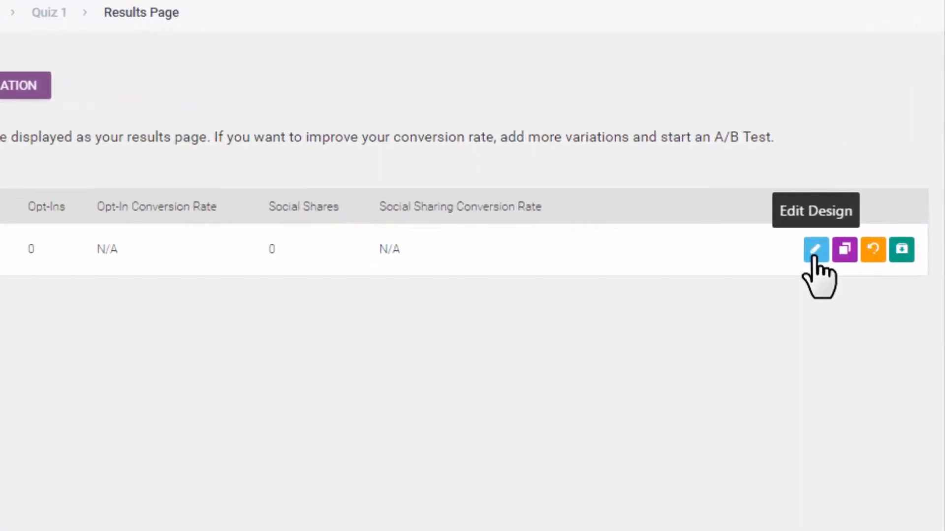
click(815, 250)
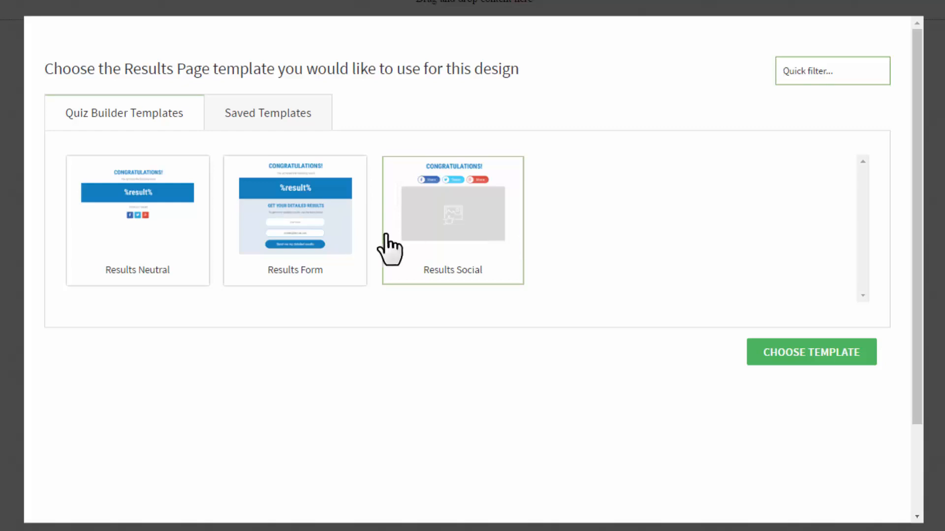
click(157, 219)
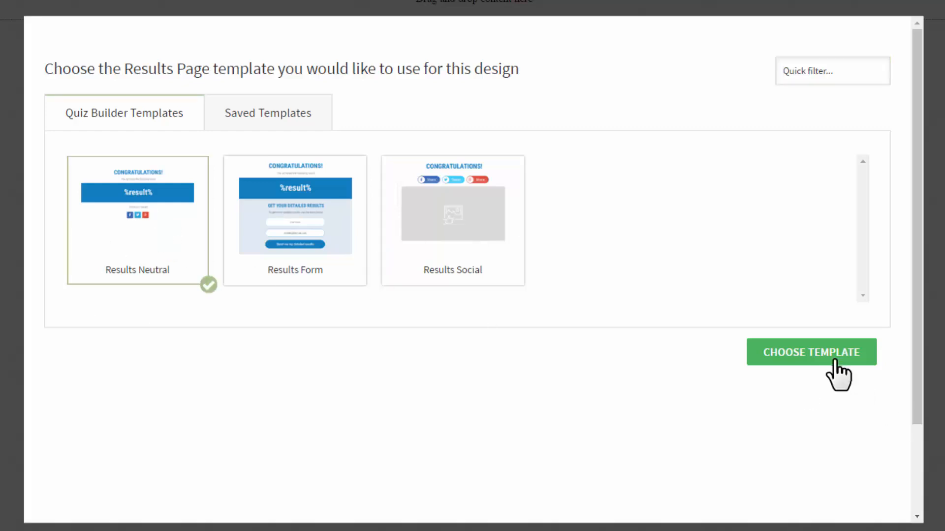
click(817, 351)
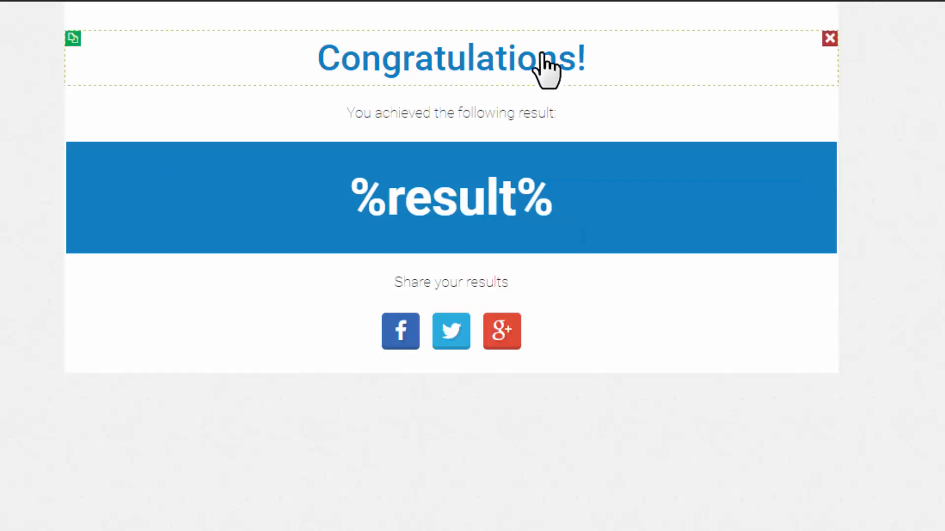
drag(522, 43, 485, 257)
drag(536, 210, 507, 99)
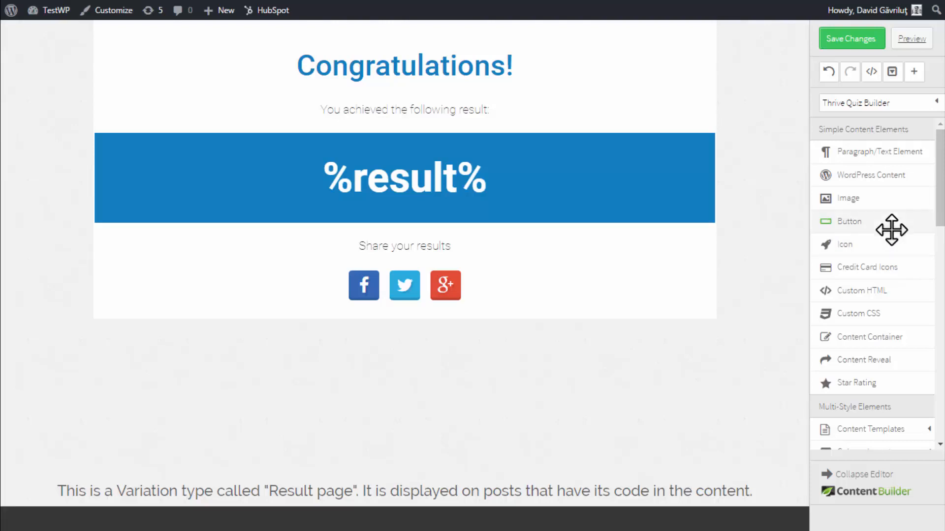
Step: Insert a Social Share Badge between the result banner and the share text, using the Style 2 template
scroll(891, 217, down, 4)
scroll(894, 187, down, 6)
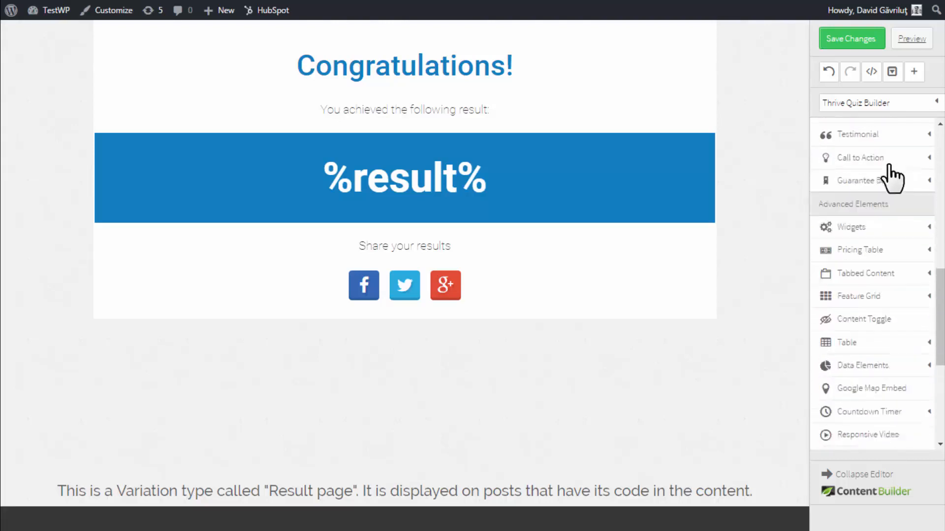
scroll(875, 256, down, 5)
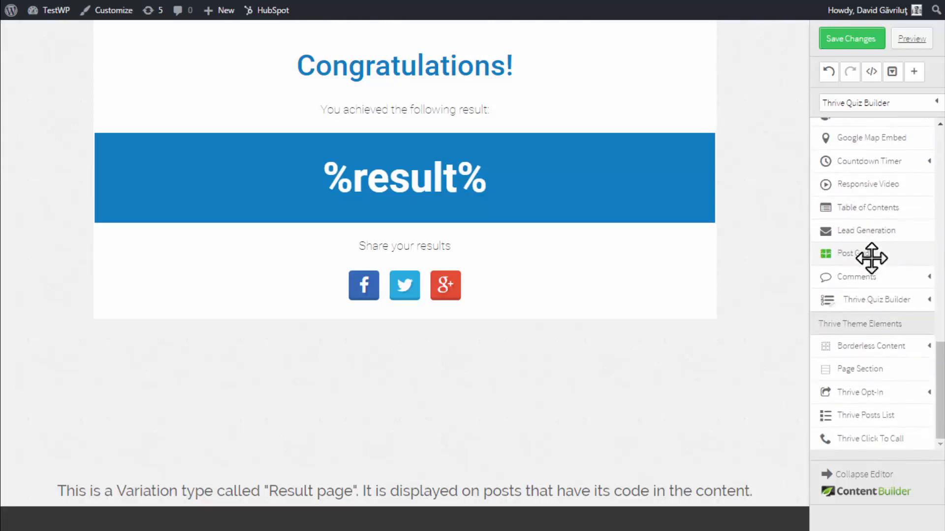
click(925, 301)
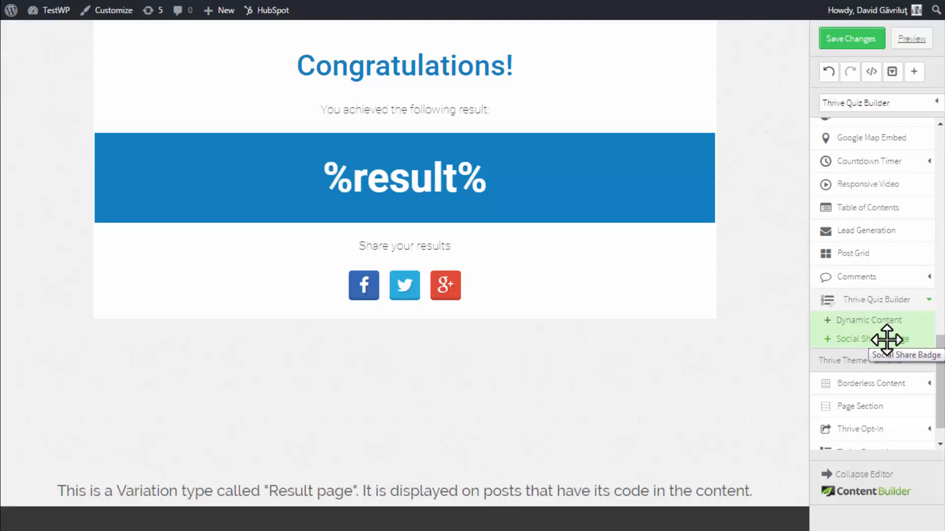
drag(894, 341, 489, 234)
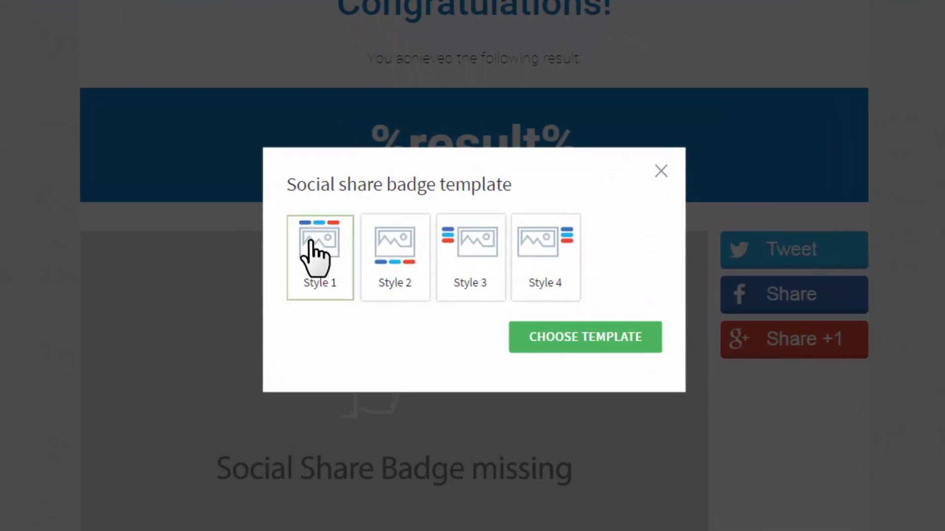
click(402, 253)
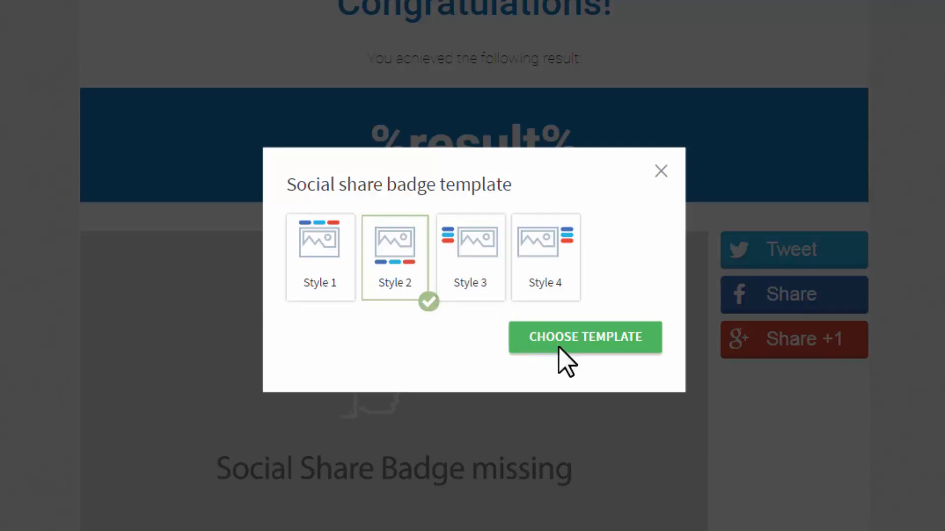
click(561, 347)
Step: Examine the inserted social share badge, its share buttons and its options
scroll(541, 347, down, 5)
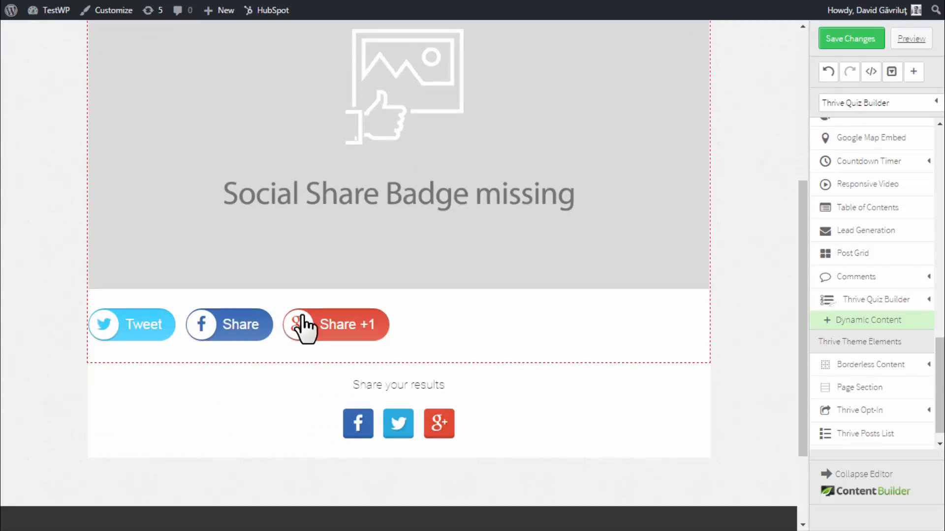
scroll(305, 326, up, 3)
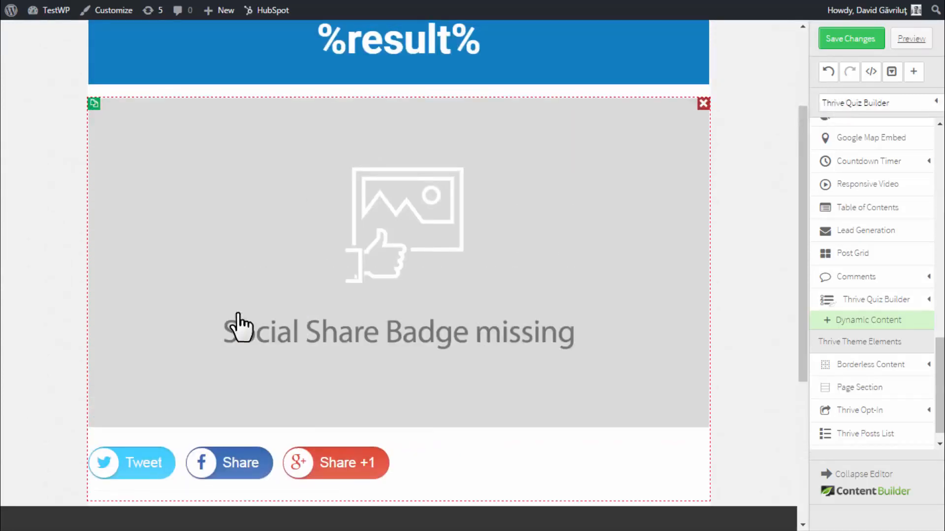
click(358, 251)
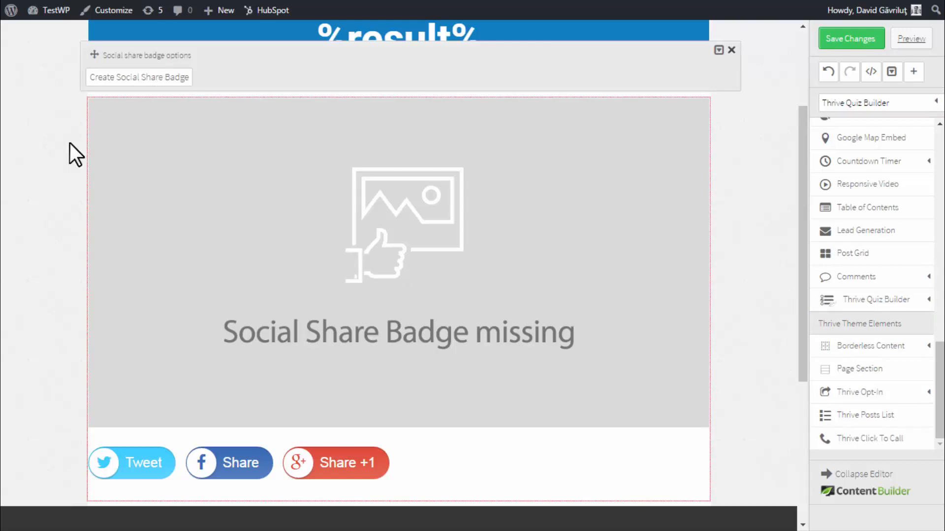
click(57, 155)
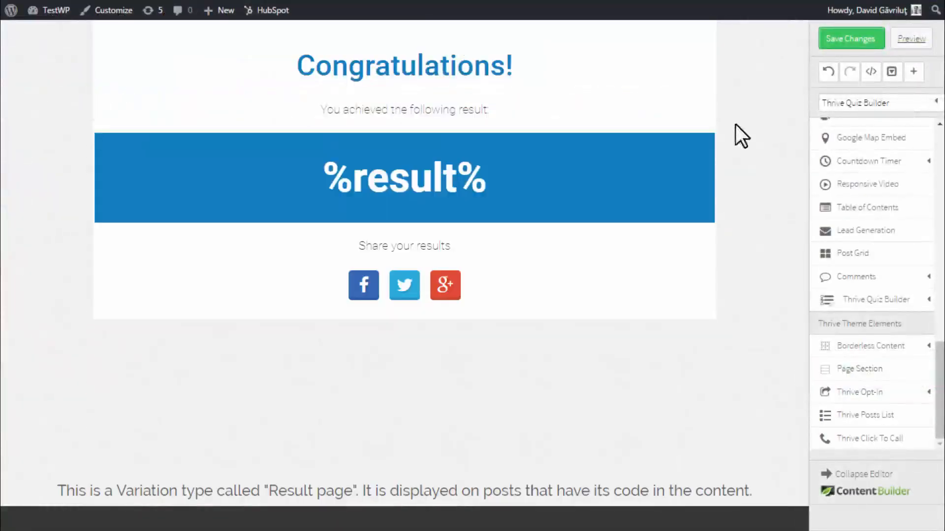
Step: Insert a Dynamic Content element below the result banner and split the results into 3 intervals
click(920, 299)
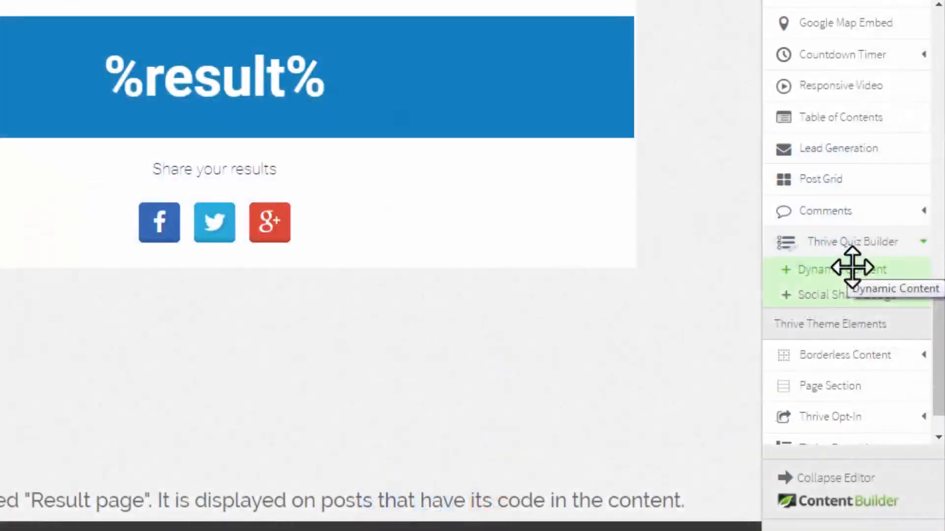
drag(852, 268, 160, 151)
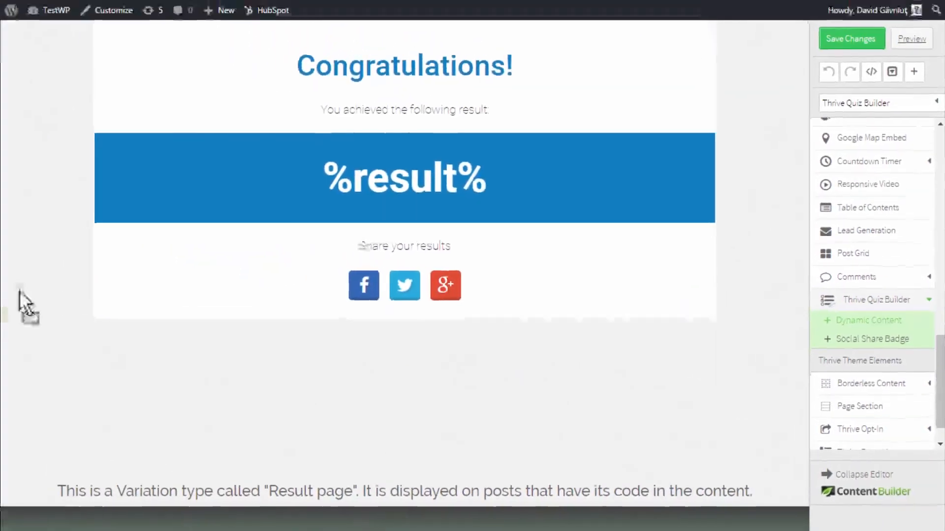
drag(364, 233, 427, 232)
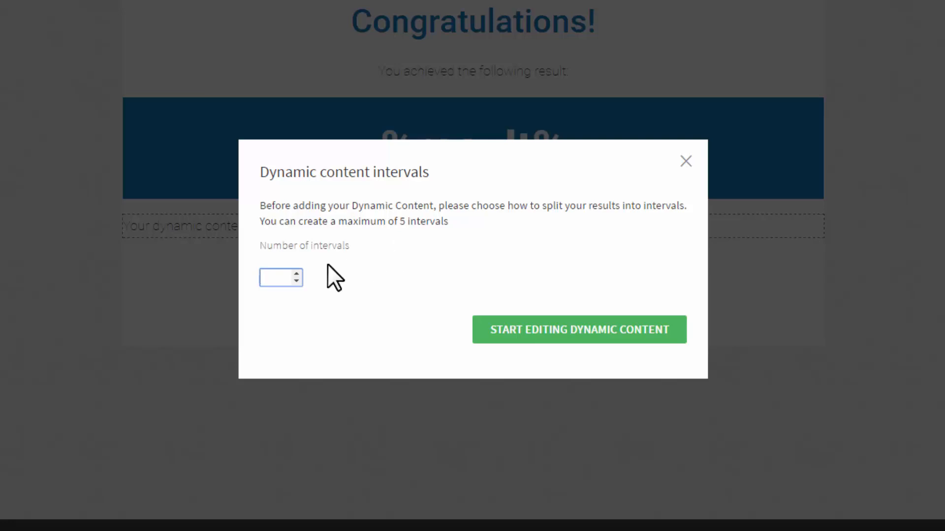
click(298, 271)
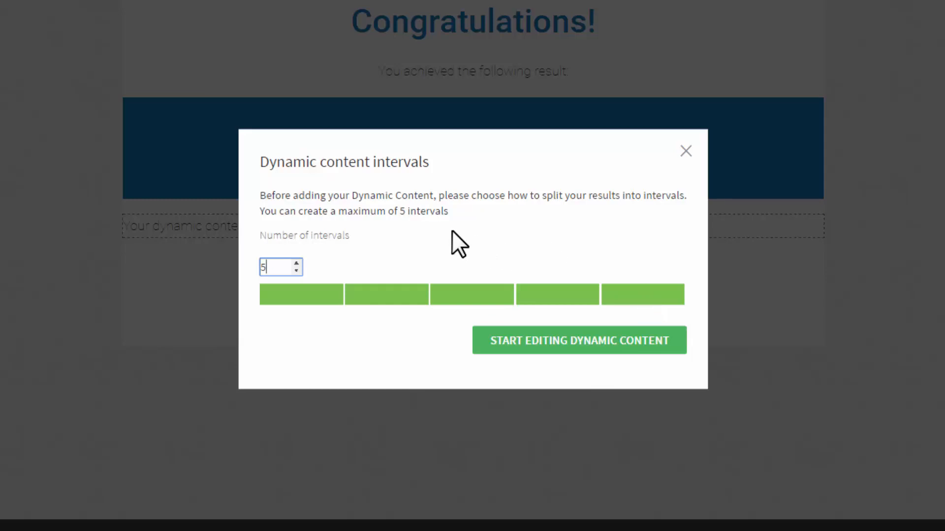
double_click(296, 270)
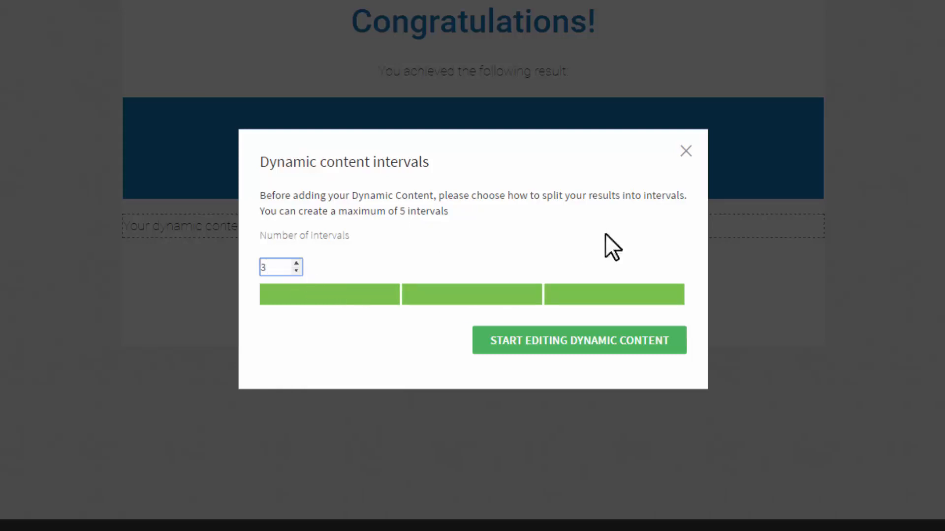
click(597, 351)
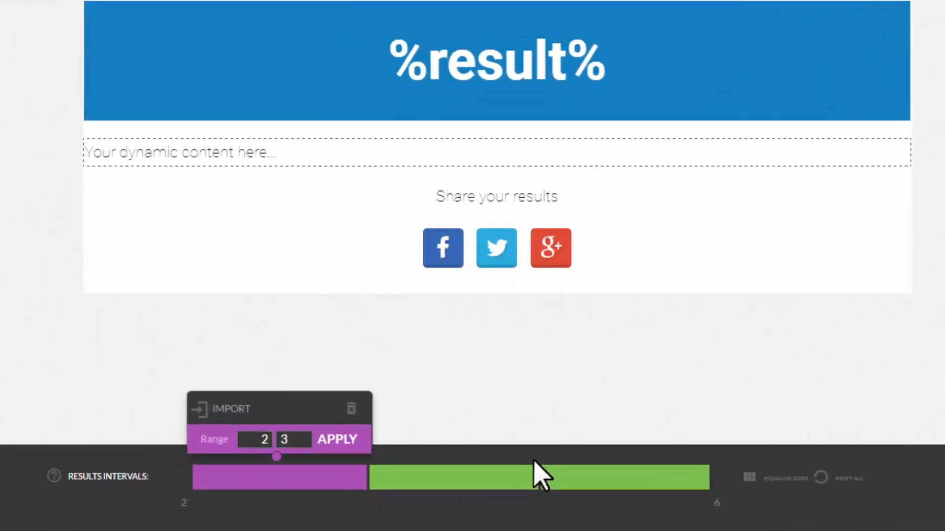
Step: Check the ranges of the results intervals and apply a range of 6 to 6 to the last interval
click(539, 470)
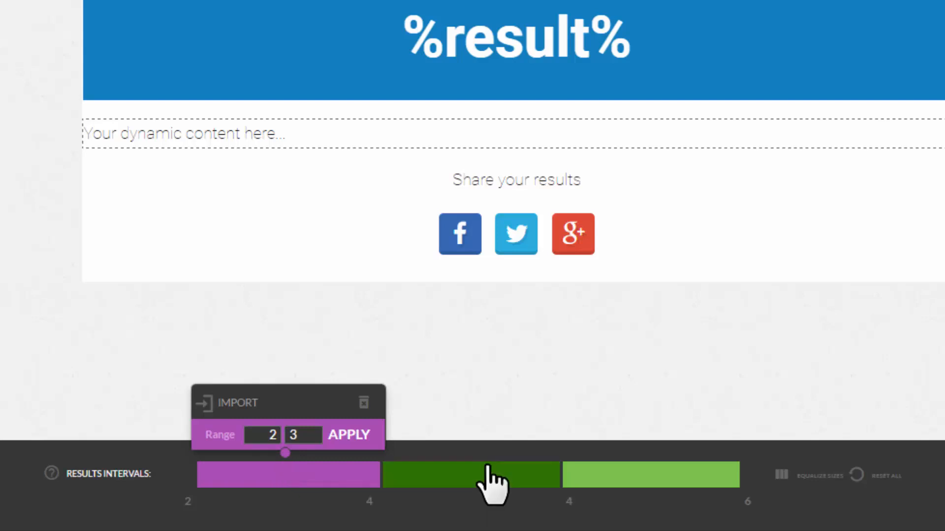
click(489, 487)
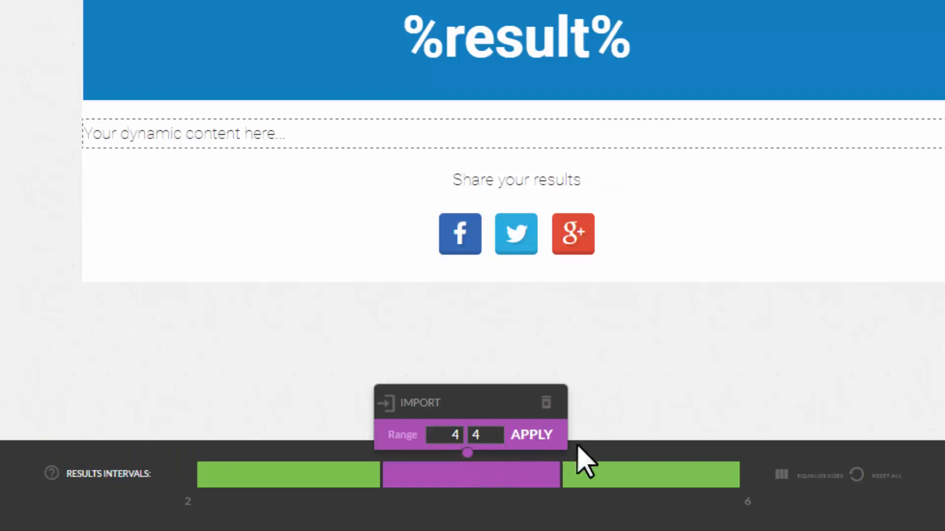
click(670, 476)
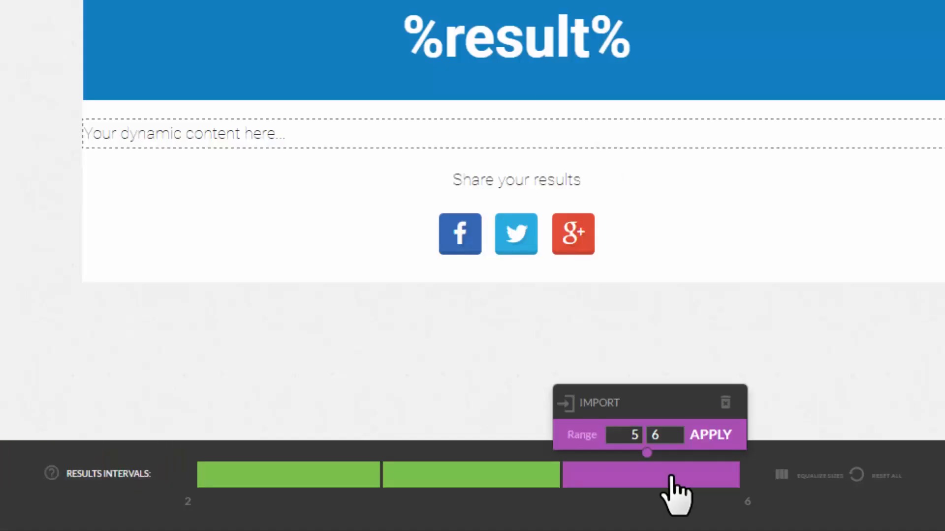
click(642, 435)
key(BackSpace)
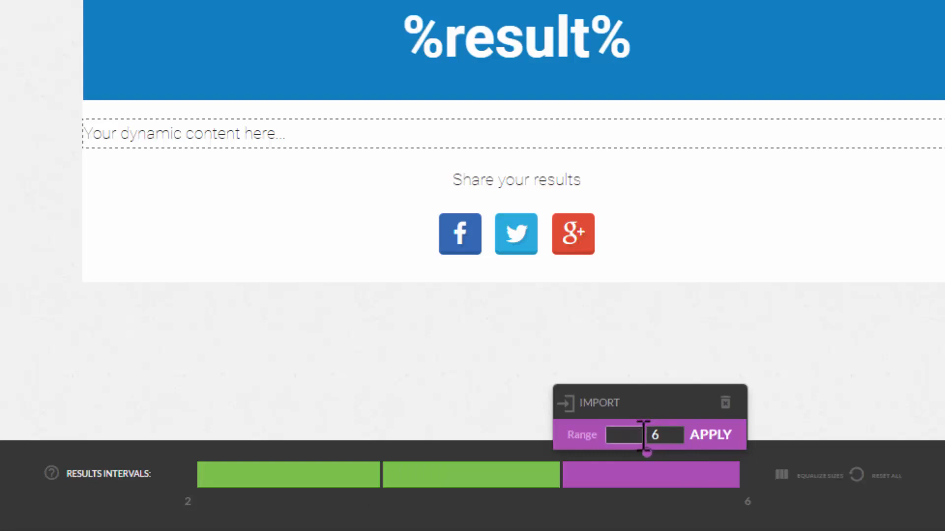
text(6)
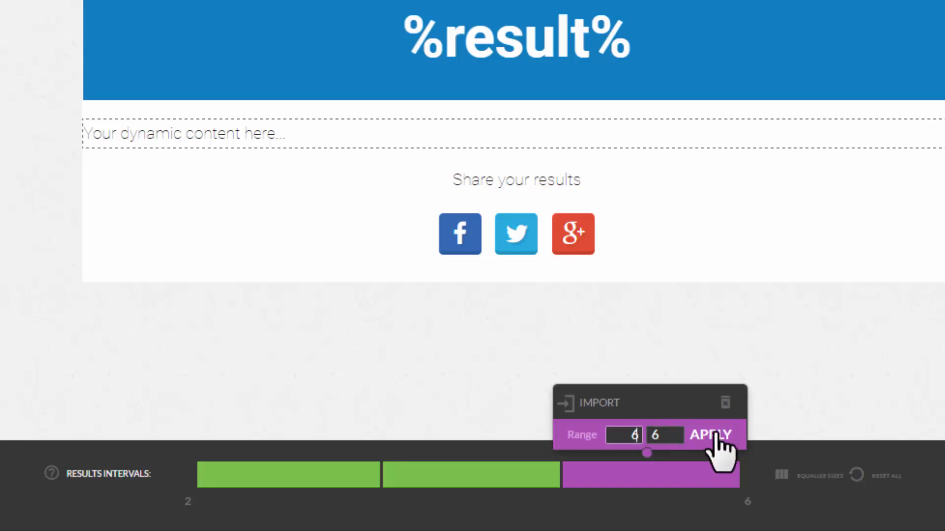
click(720, 451)
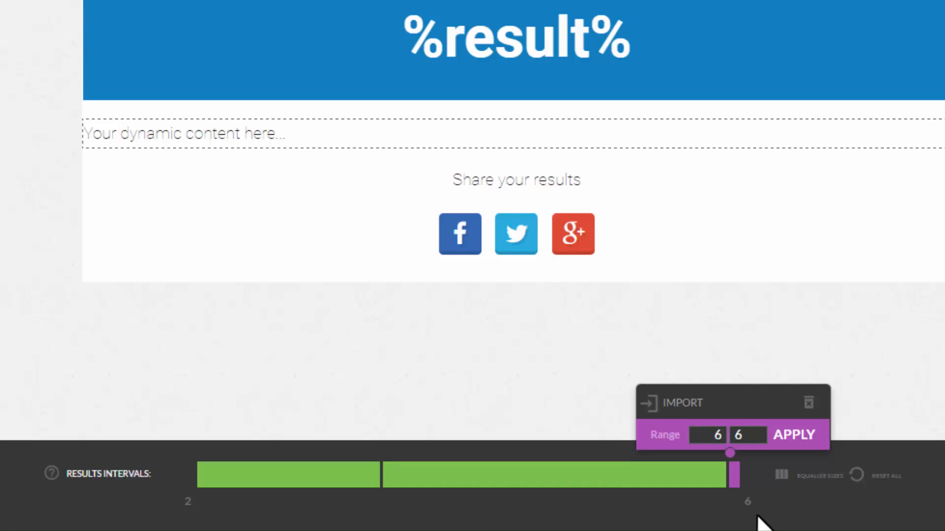
Step: Equalize the results interval sizes and add the text "You can do better! Try again?" to the dynamic content of the 2 to 3 interval
click(818, 477)
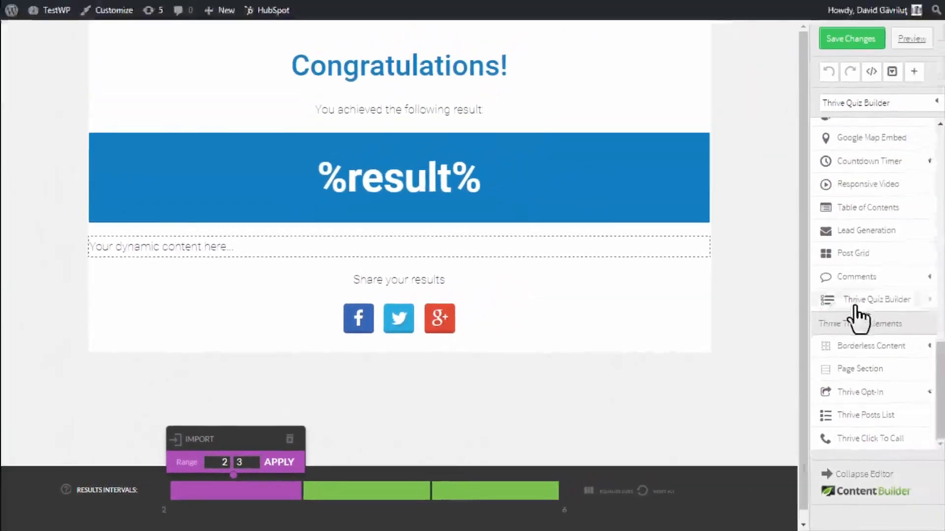
scroll(855, 307, up, 4)
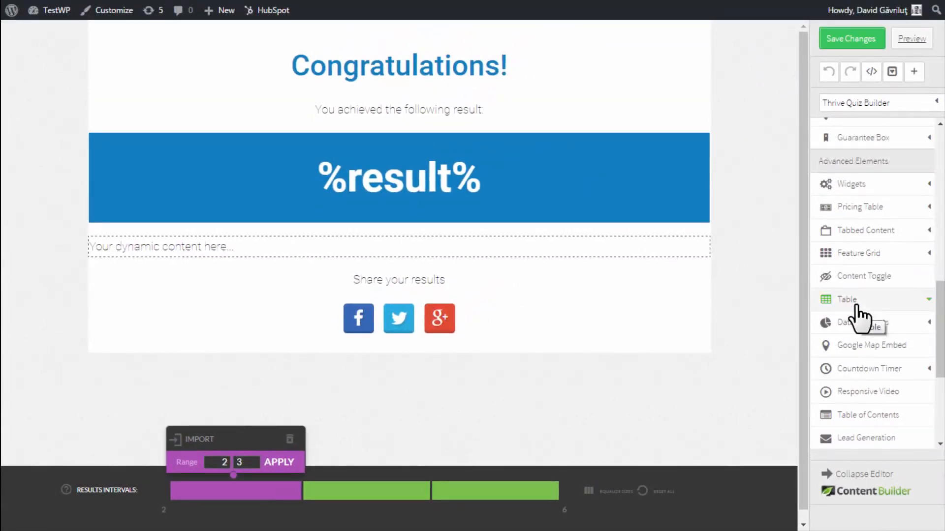
scroll(856, 315, up, 10)
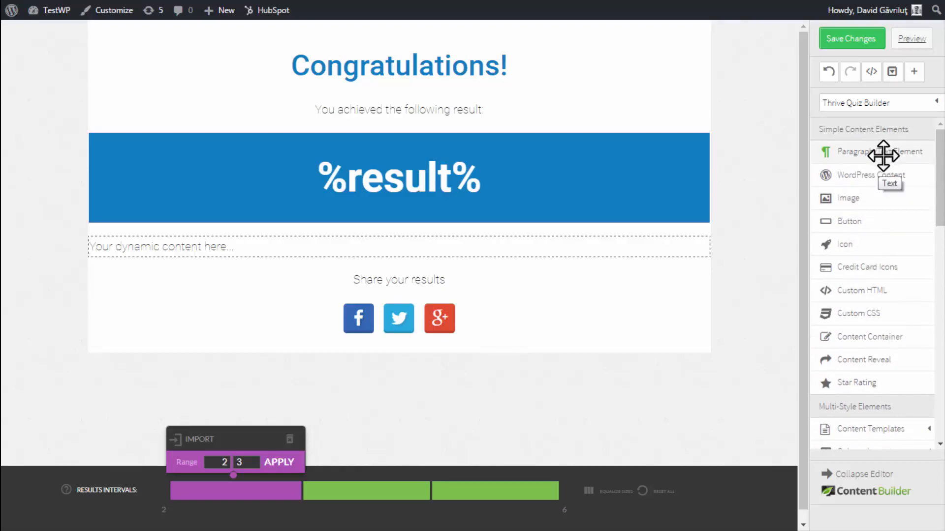
drag(883, 155, 290, 248)
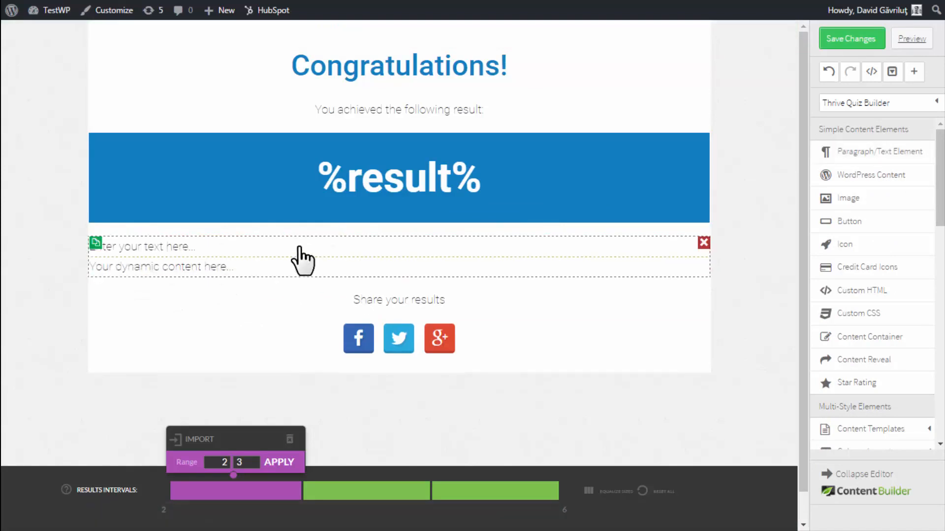
click(287, 246)
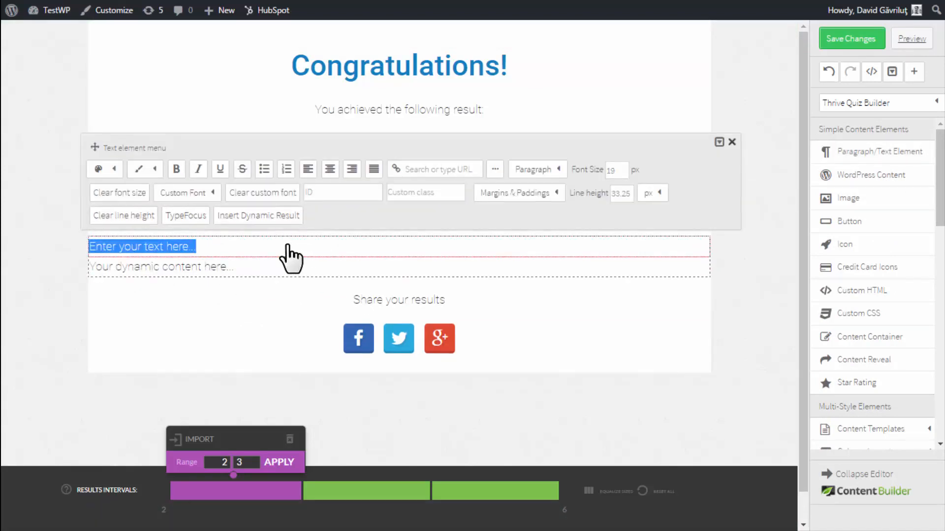
click(288, 246)
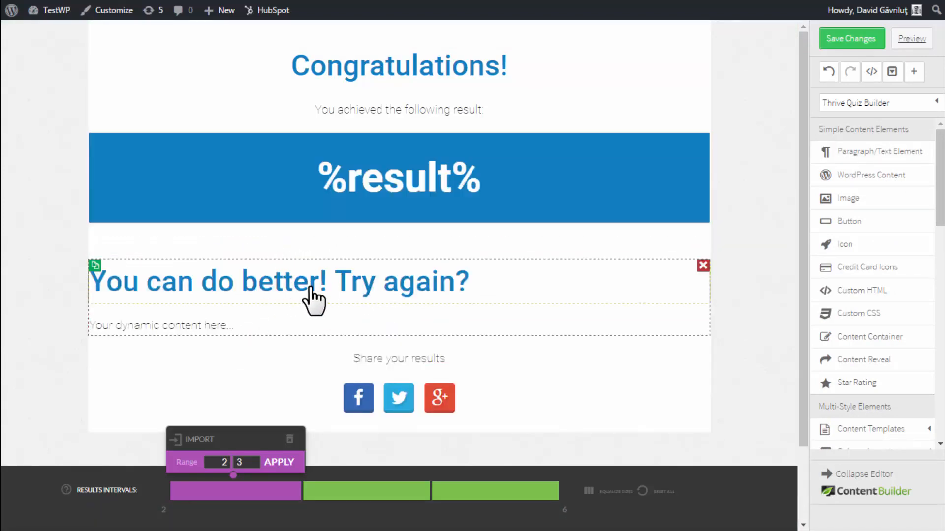
Step: Center the "You can do better! Try again?" heading
click(310, 298)
mouse_move(486, 285)
mouse_down()
mouse_move(76, 285)
mouse_move(473, 289)
mouse_up()
click(330, 192)
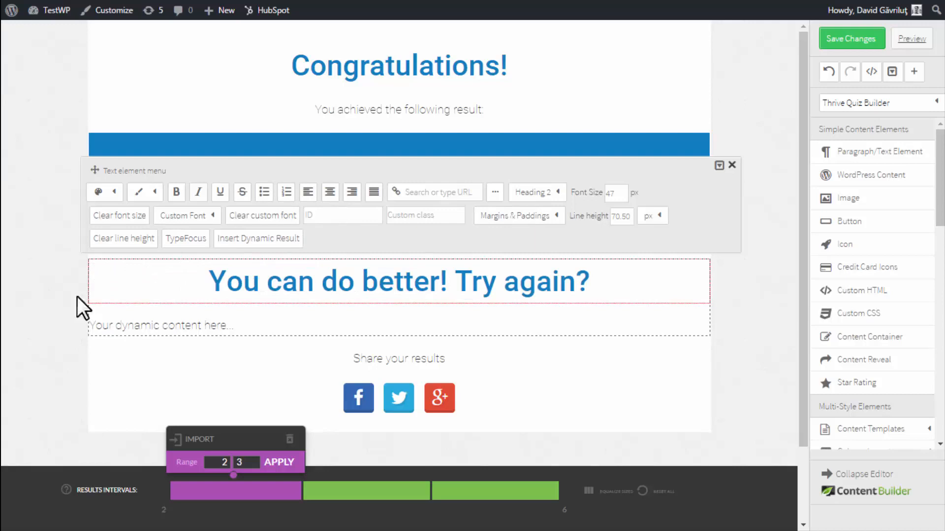
click(83, 325)
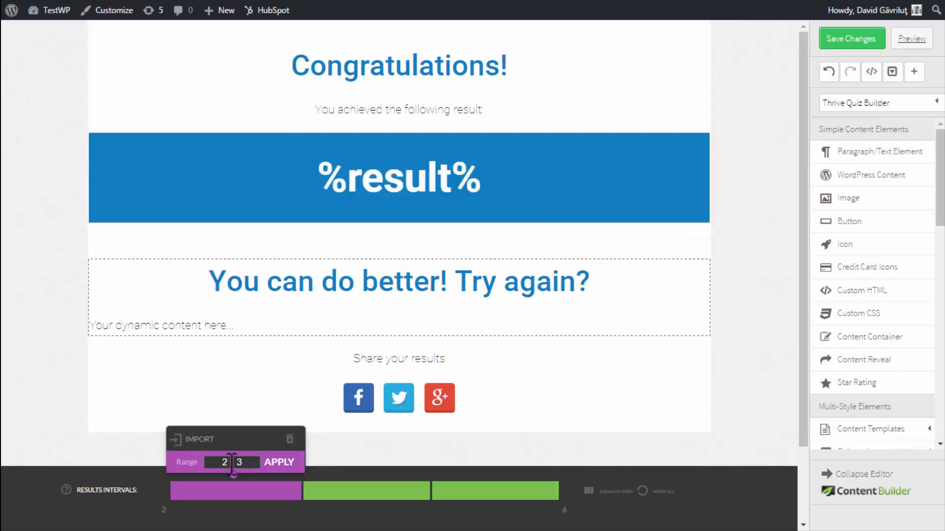
Step: Add a text element reading "Well done!" to the dynamic content of the middle interval
click(360, 504)
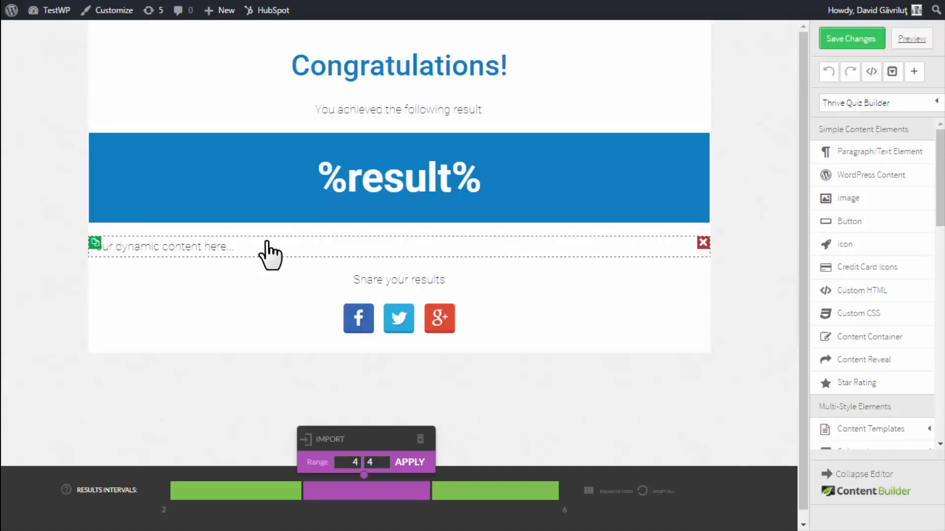
drag(866, 153, 90, 250)
click(207, 252)
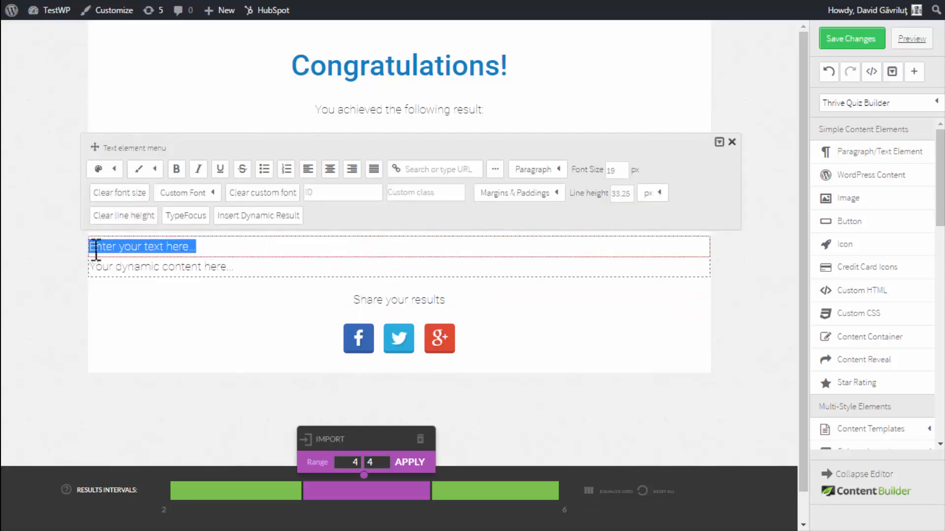
right_click(169, 248)
click(219, 291)
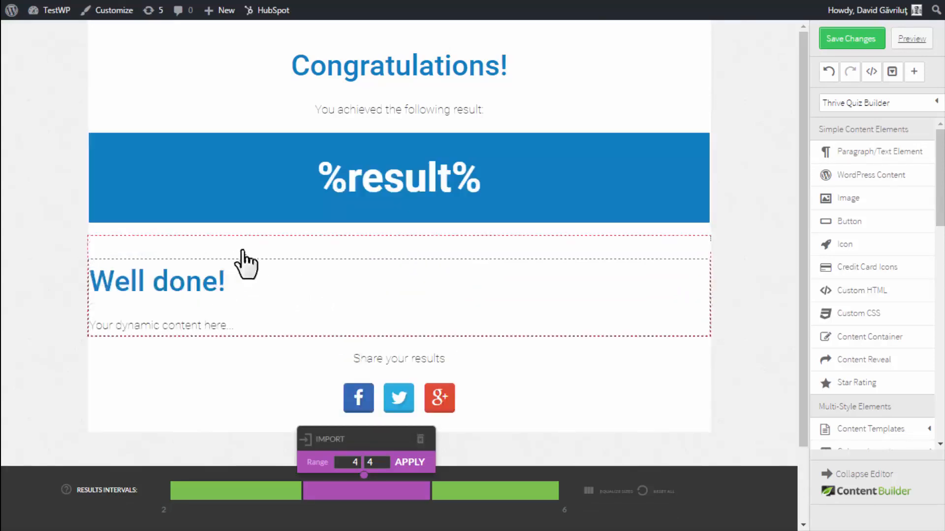
Step: Center the "Well done!" heading
click(231, 288)
drag(230, 282, 91, 283)
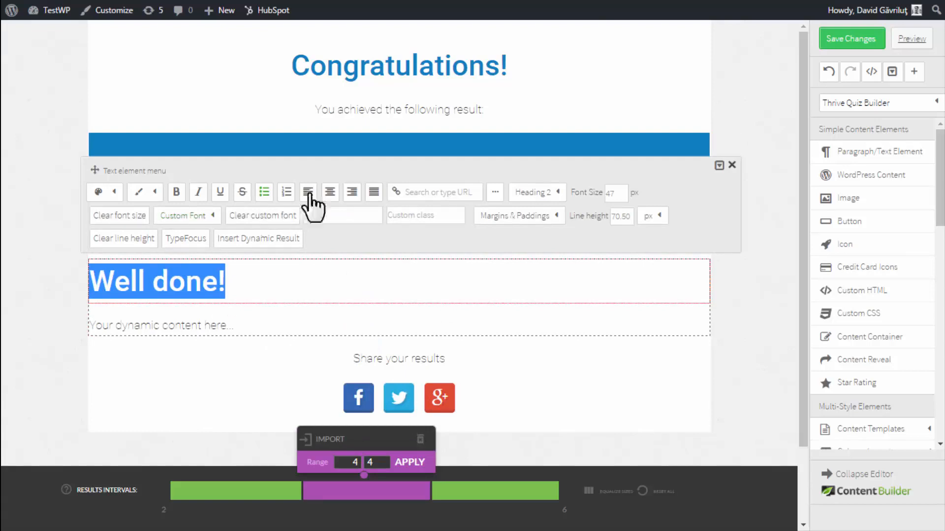
click(329, 192)
click(30, 326)
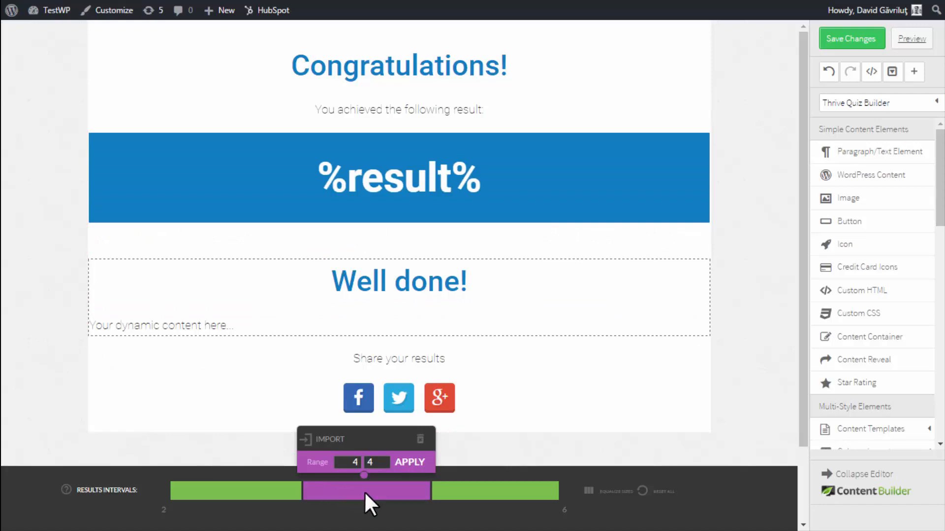
Step: Add a text element reading "Excellent work!" to the dynamic content of the 5 to 6 interval
click(505, 492)
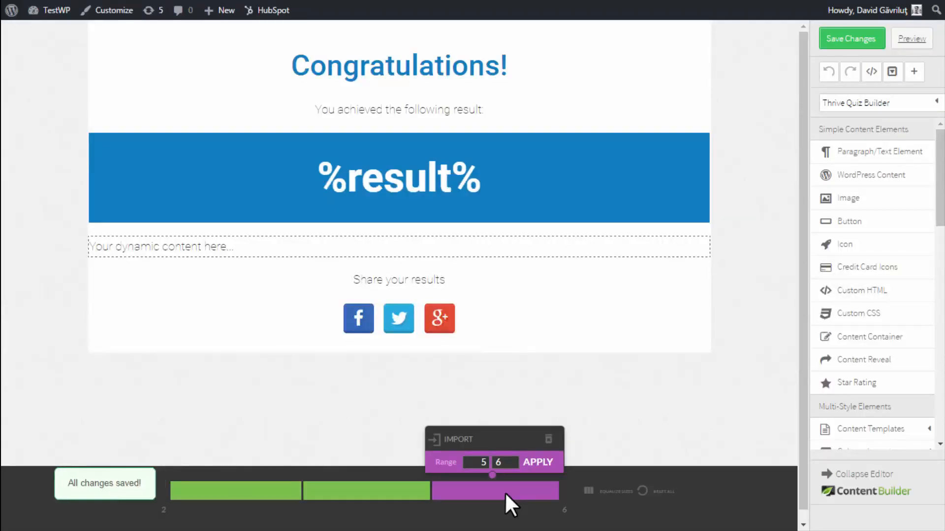
drag(876, 154, 353, 239)
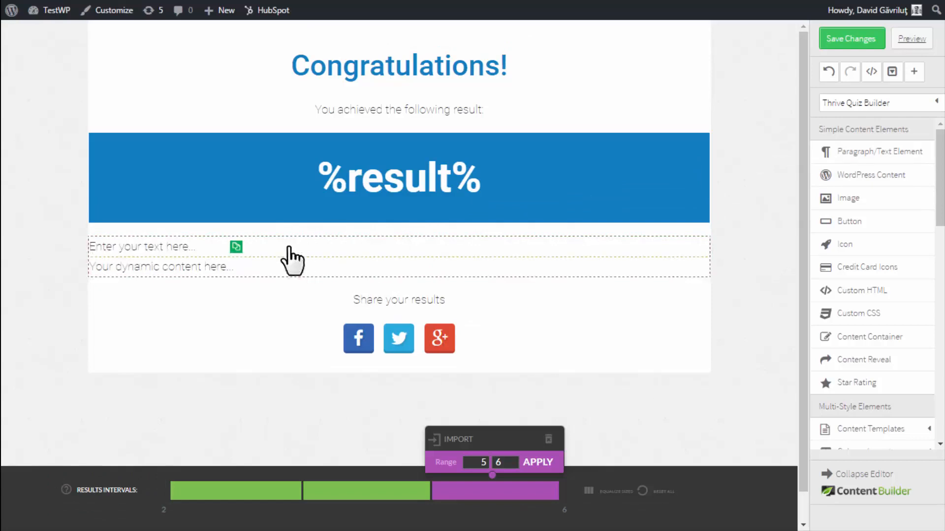
click(204, 246)
right_click(200, 249)
click(252, 290)
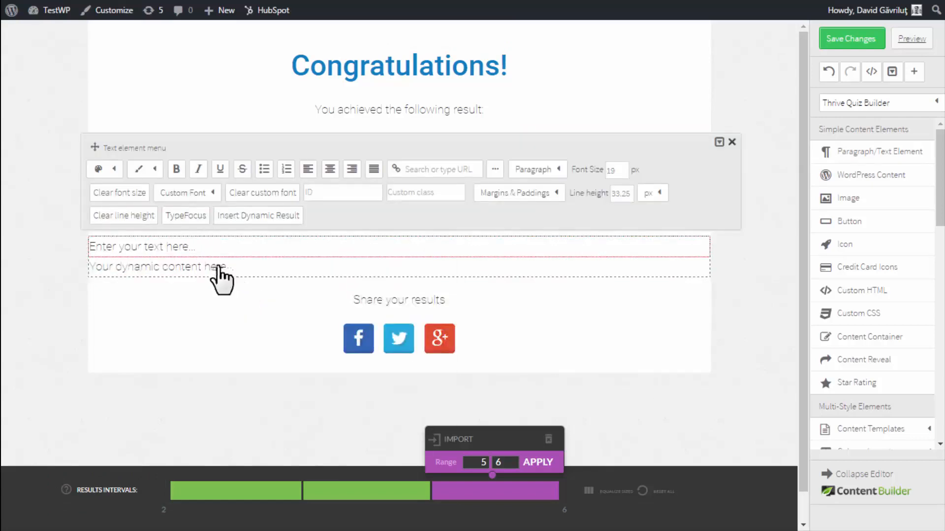
click(301, 292)
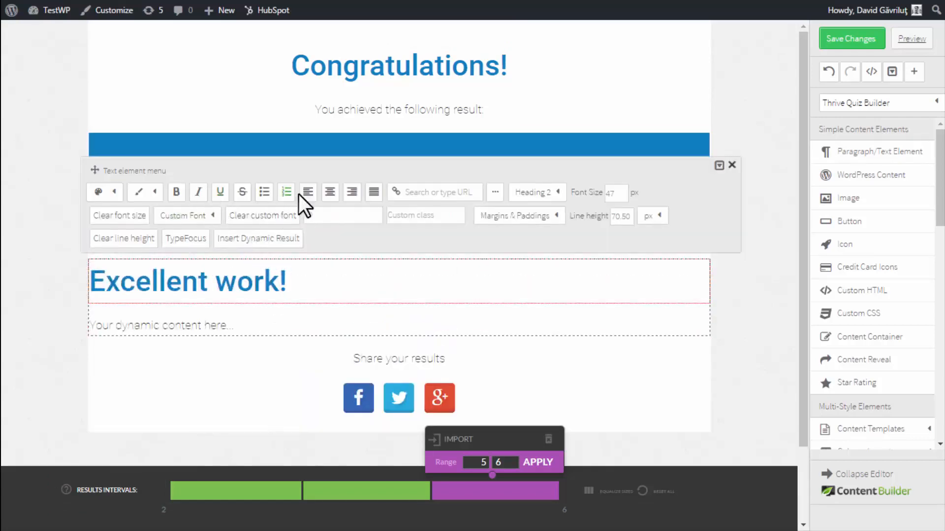
Step: Center the "Excellent work!" heading
drag(326, 266, 73, 273)
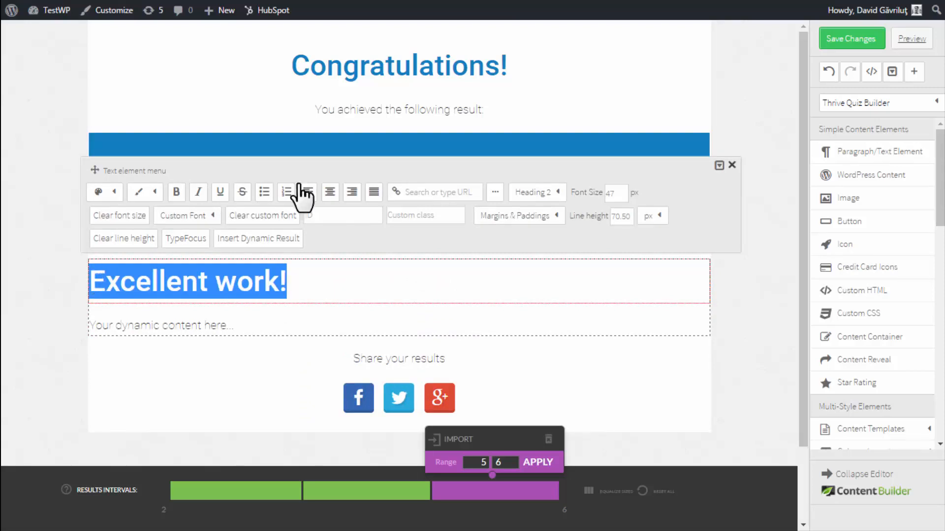
click(330, 193)
click(54, 290)
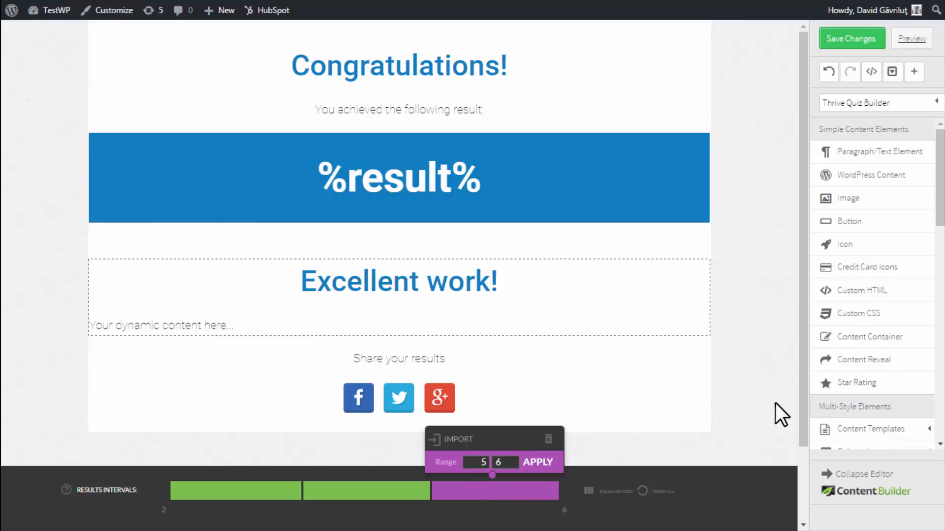
Step: Return to the first interval and insert the dynamic result after the "You can do better! Try again?" text
click(361, 492)
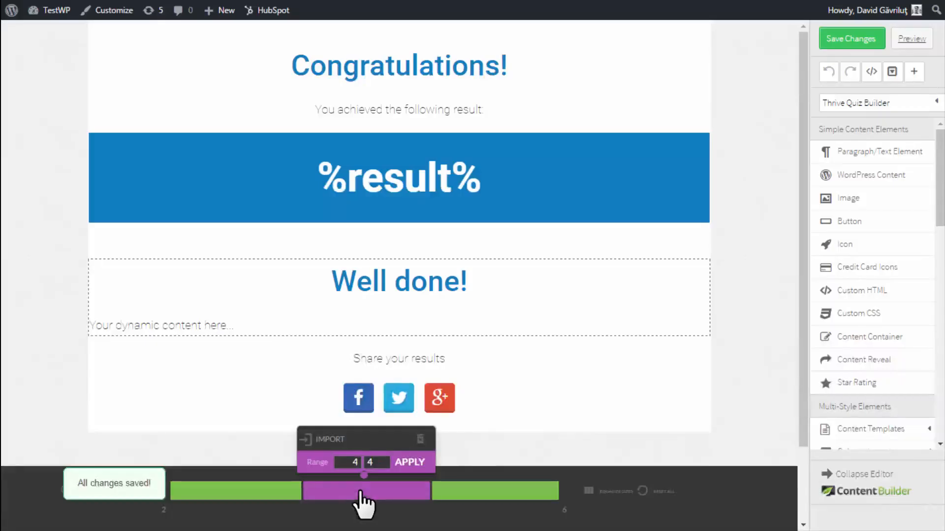
click(219, 493)
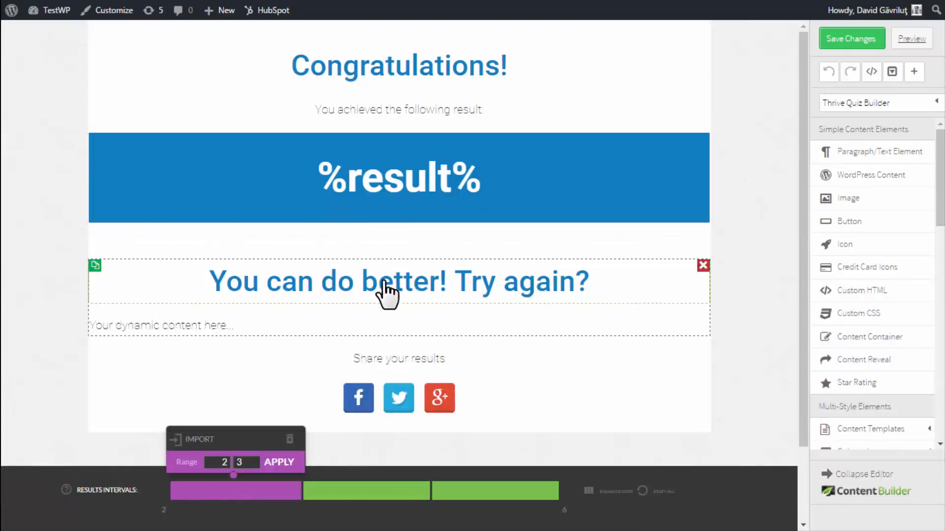
click(592, 288)
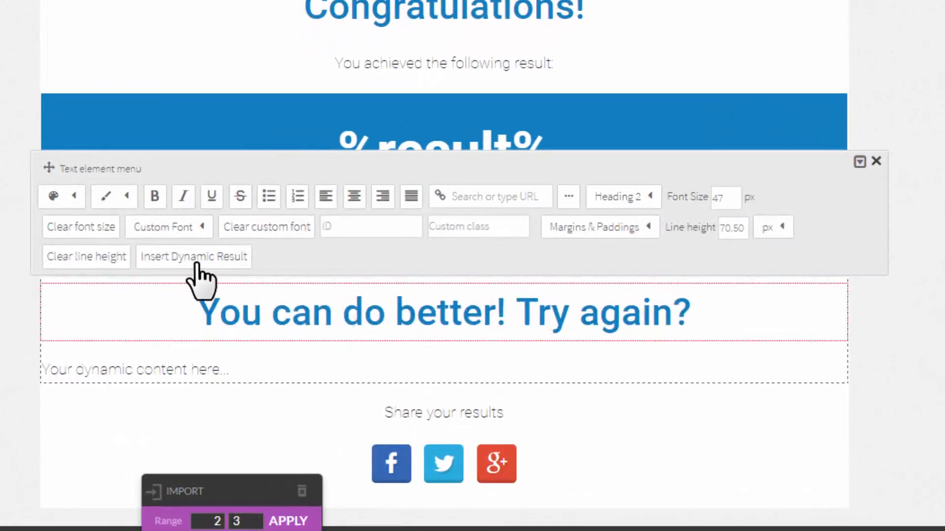
click(217, 258)
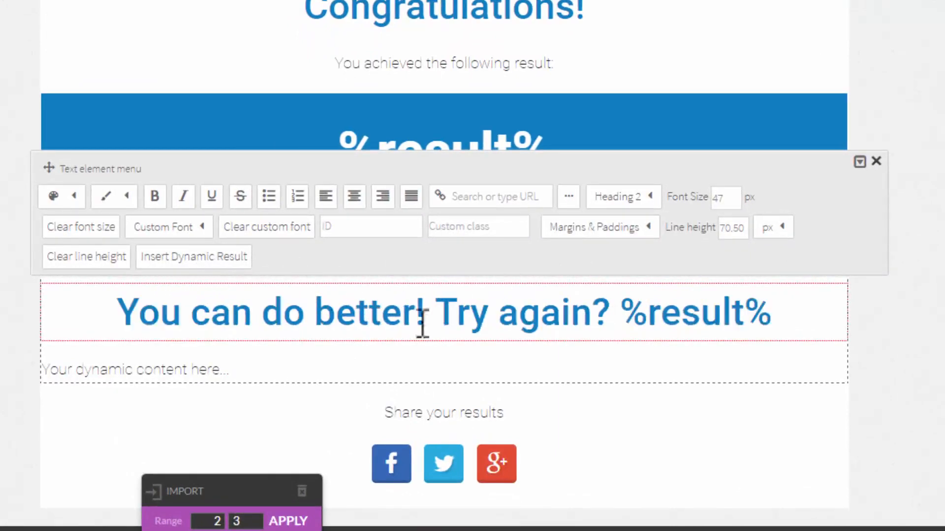
click(886, 338)
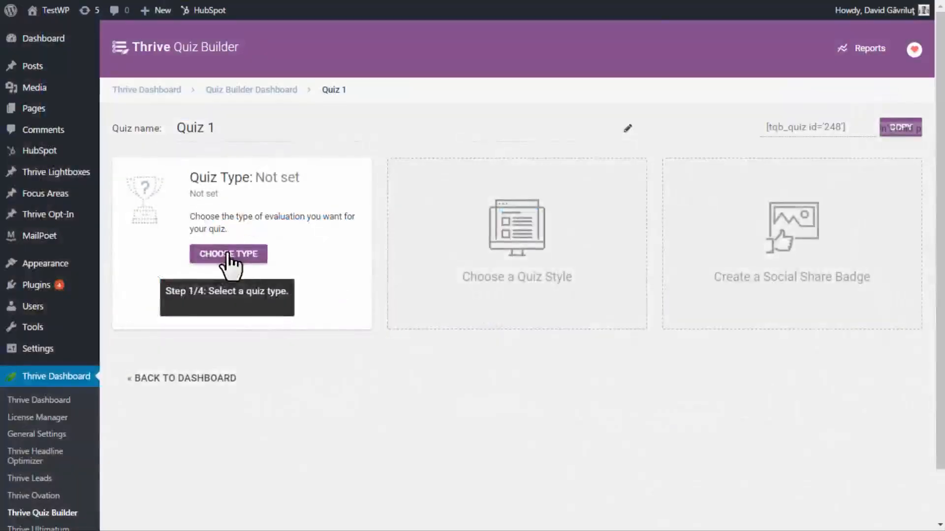
Step: Open the evaluation type choices for Quiz 1 and look at the Number and Percentage types
click(227, 252)
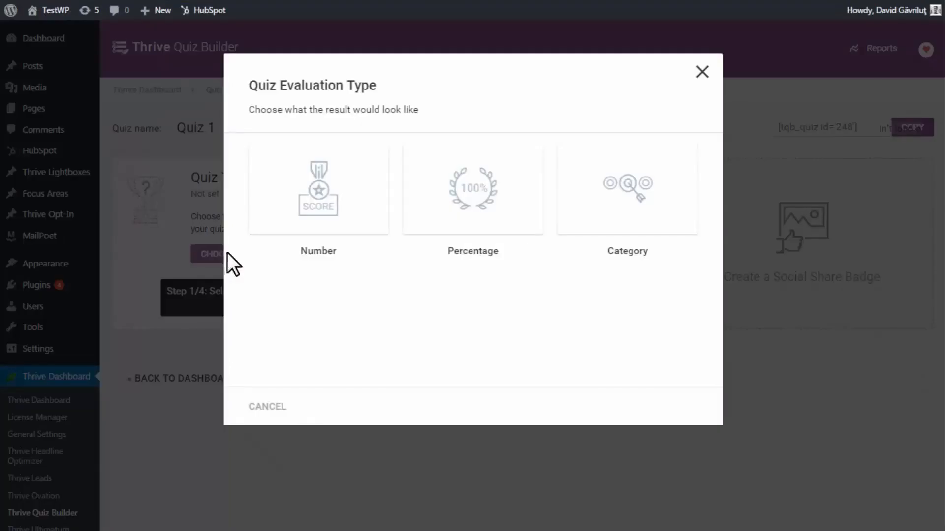
click(310, 205)
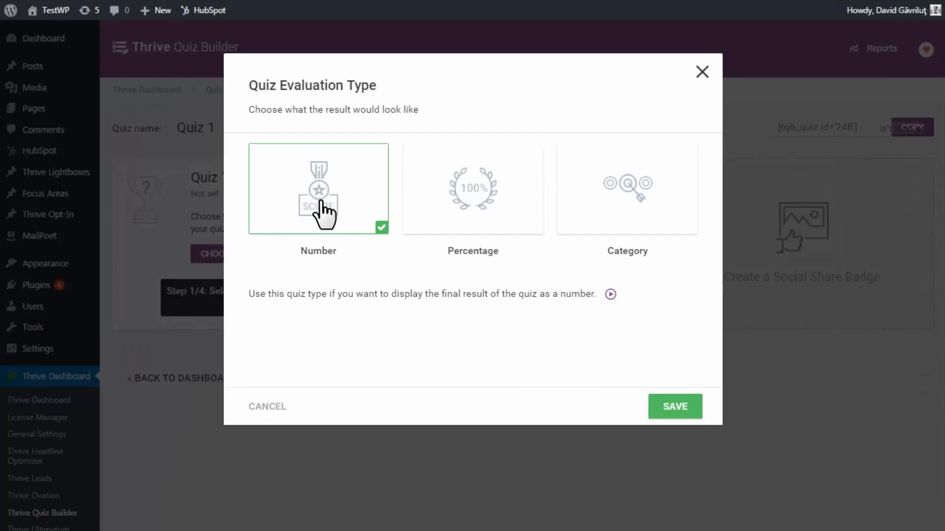
click(465, 199)
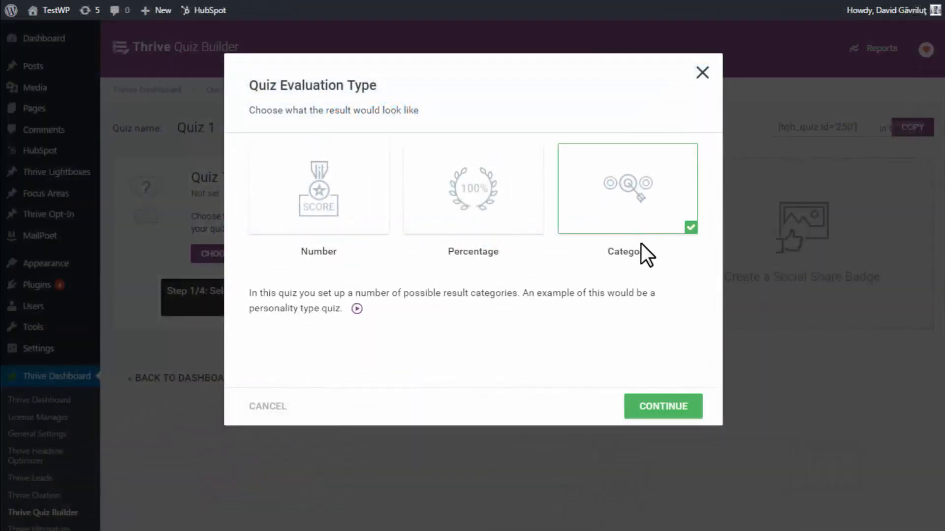
Step: Continue with the Category evaluation type, add the categories Introvert and Extrovert, and save the quiz settings
click(659, 418)
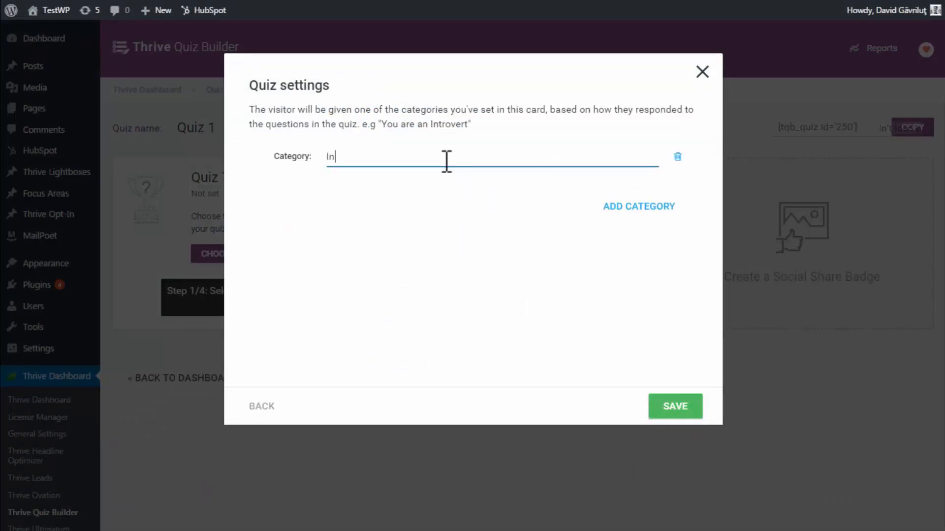
text(Introvert)
key(Return)
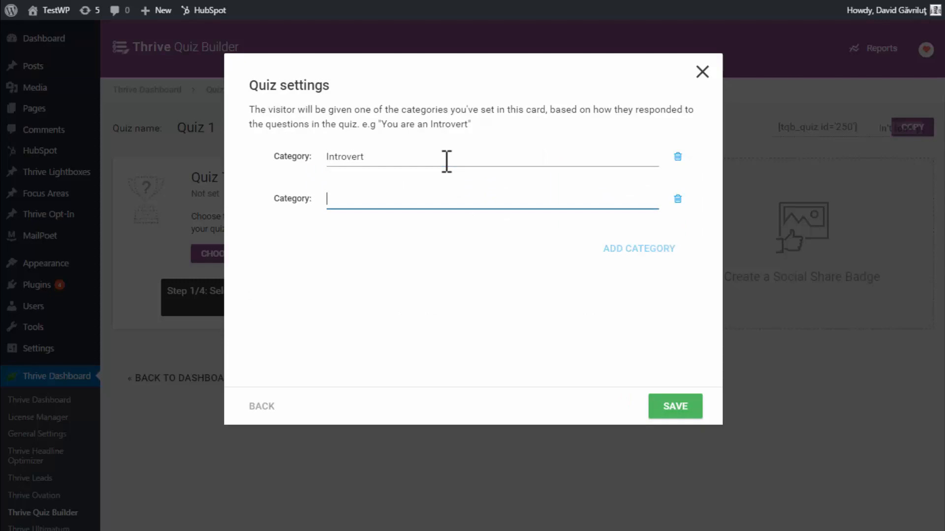
text(Extrovert)
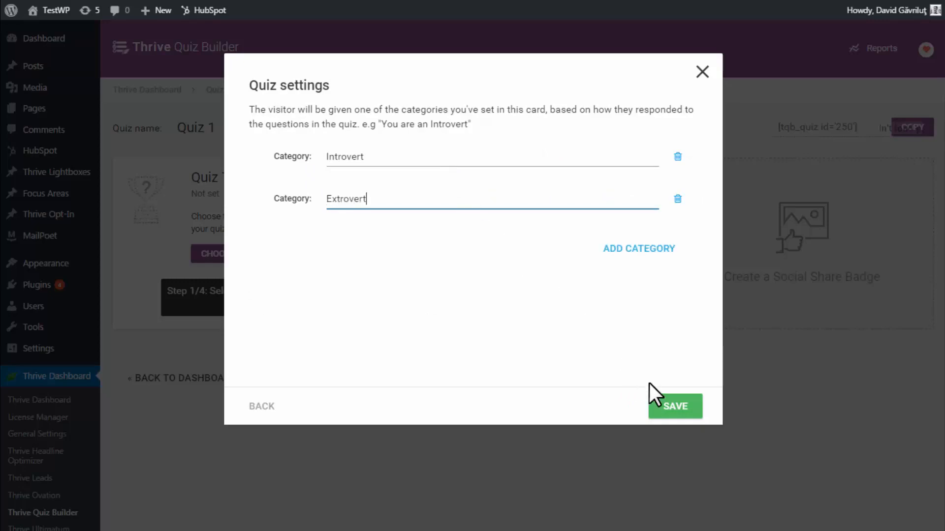
click(686, 415)
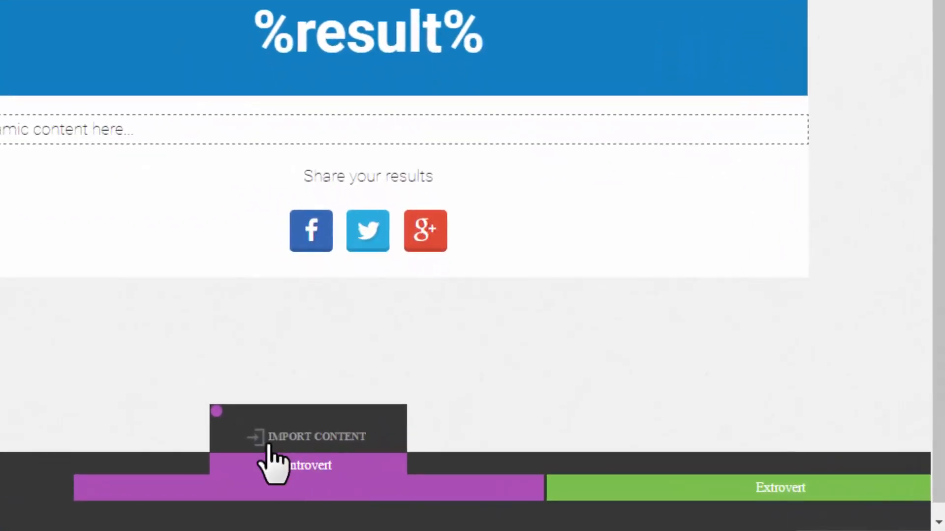
Step: View the results page's dynamic content for the Extrovert category and return to the Introvert category
click(798, 488)
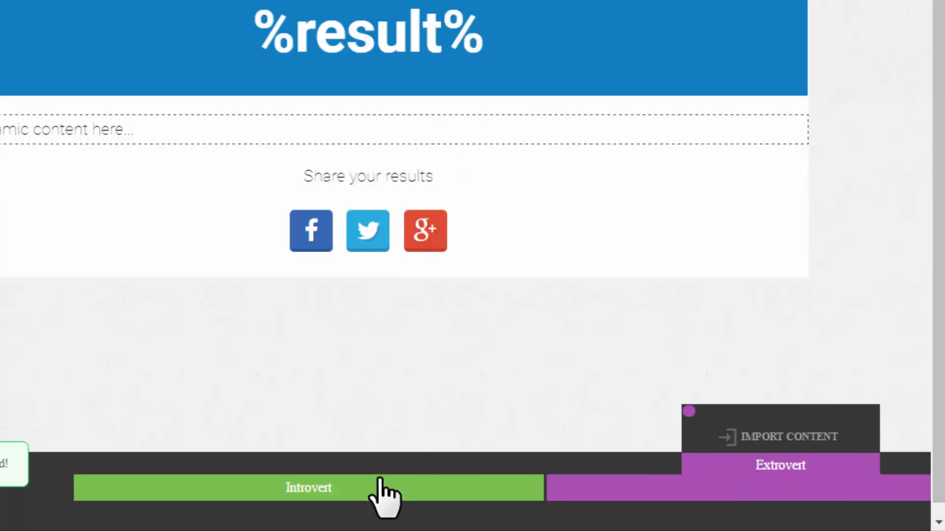
click(359, 490)
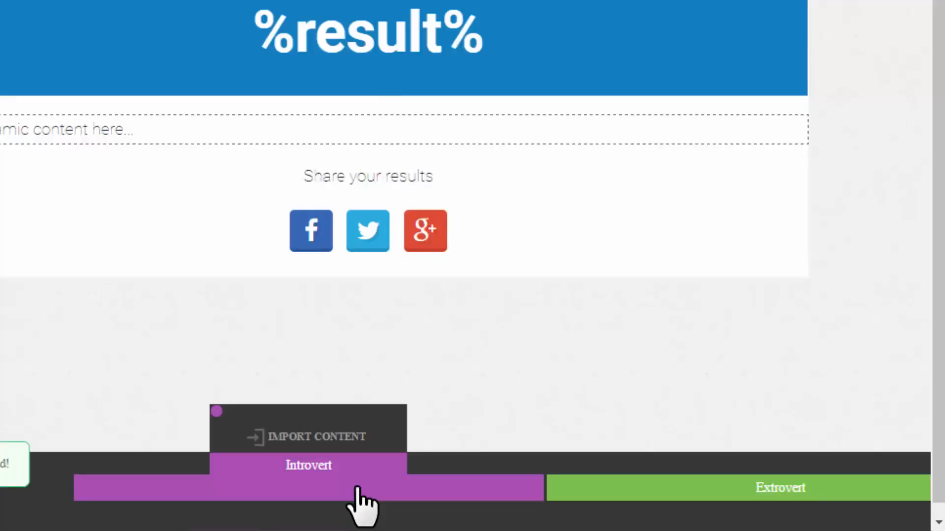